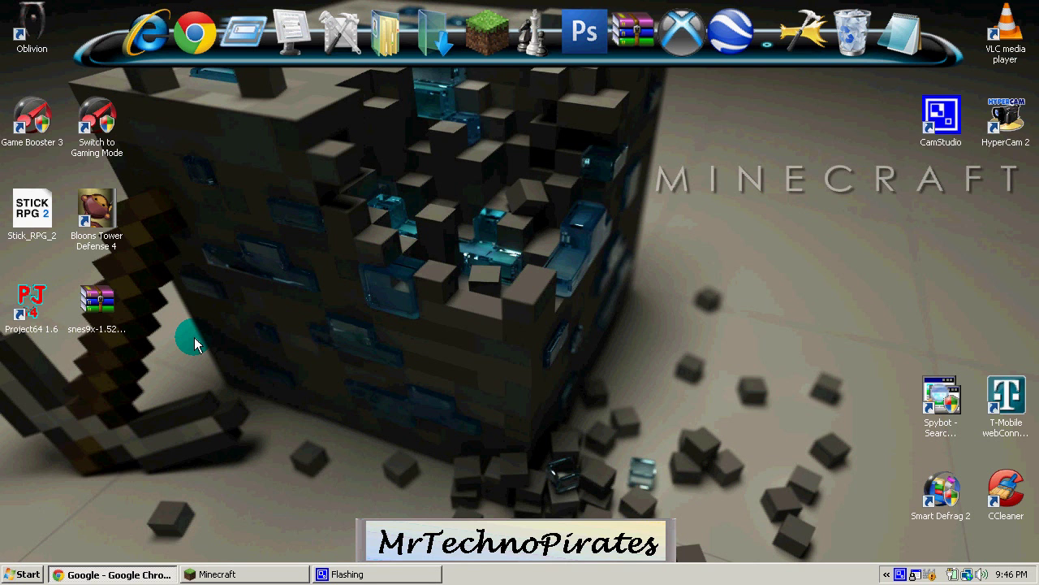
Search Google for 'game booster 3' and open the 'Game Booster 3 - IObit' result.
{"action": "left_click", "coordinate": [126, 576]}
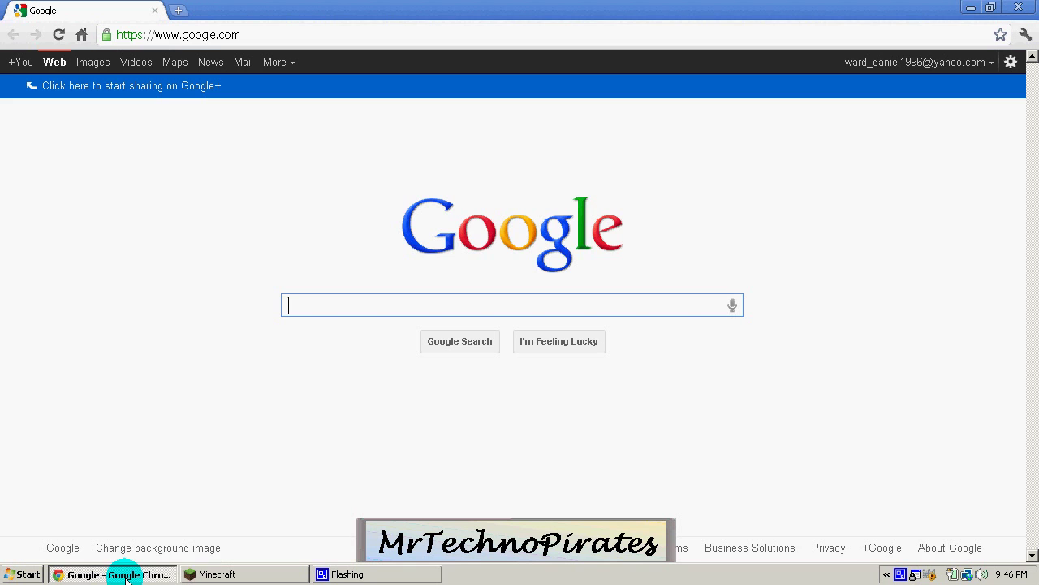
{"action": "type", "text": "g"}
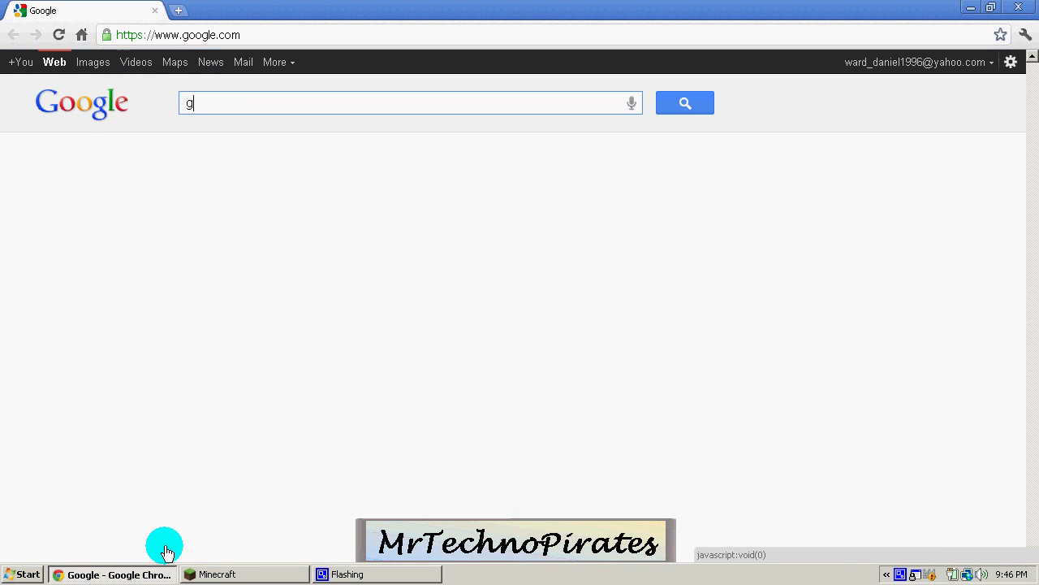
{"action": "type", "text": "ame bo"}
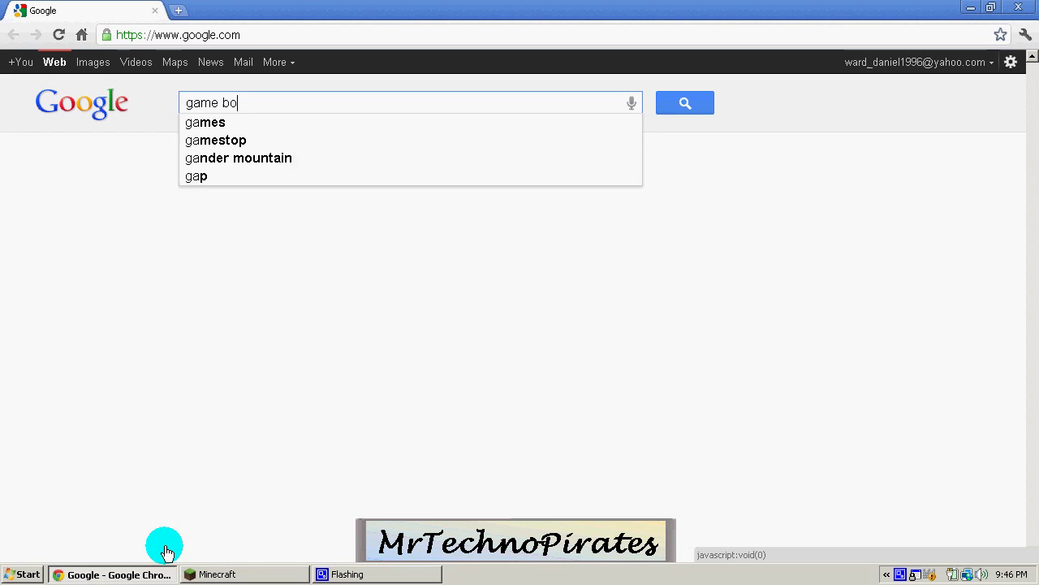
{"action": "type", "text": "oster "}
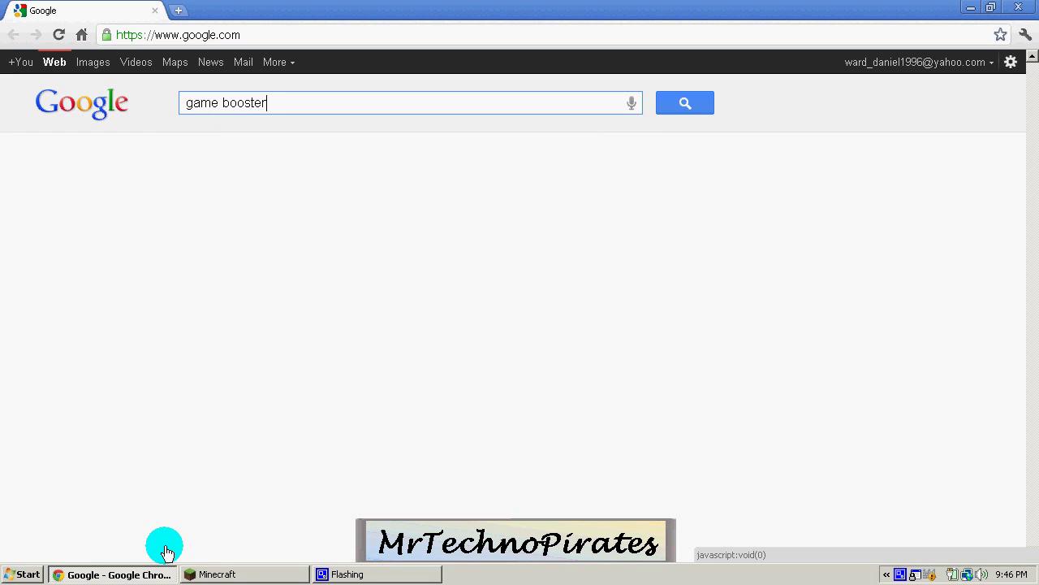
{"action": "type", "text": "3"}
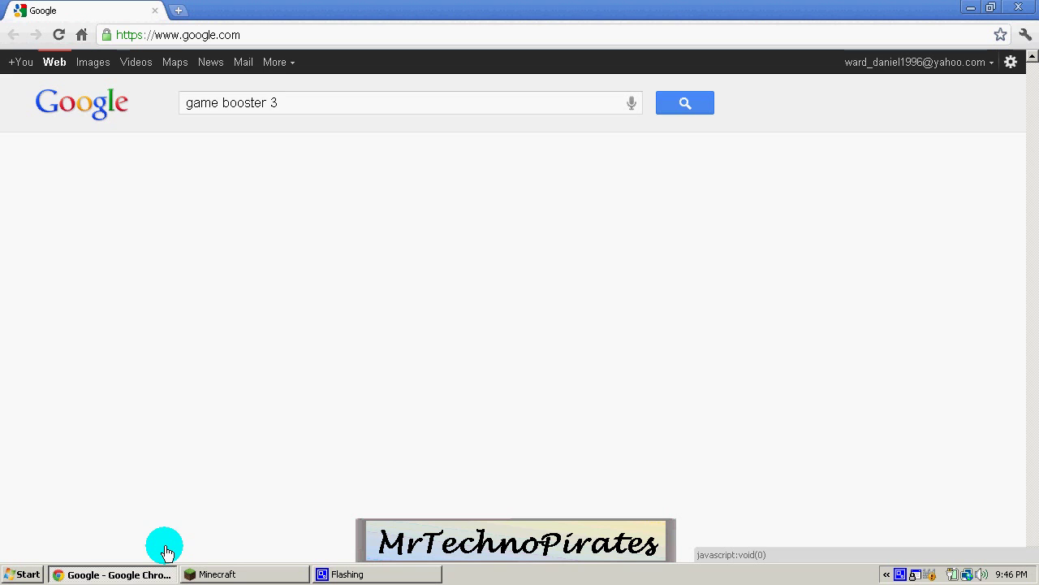
{"action": "left_click", "coordinate": [700, 108]}
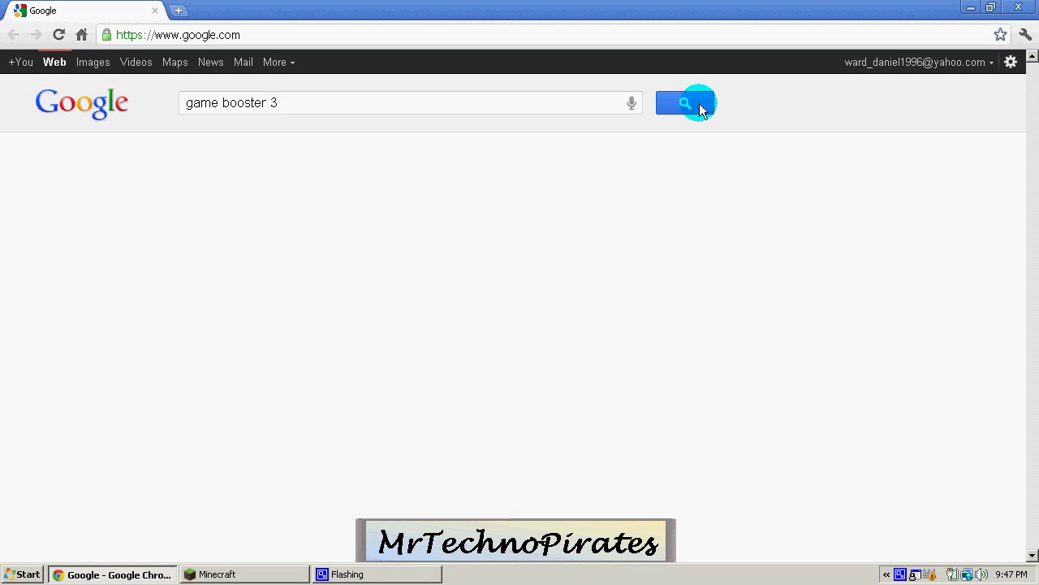
{"action": "left_click", "coordinate": [578, 104]}
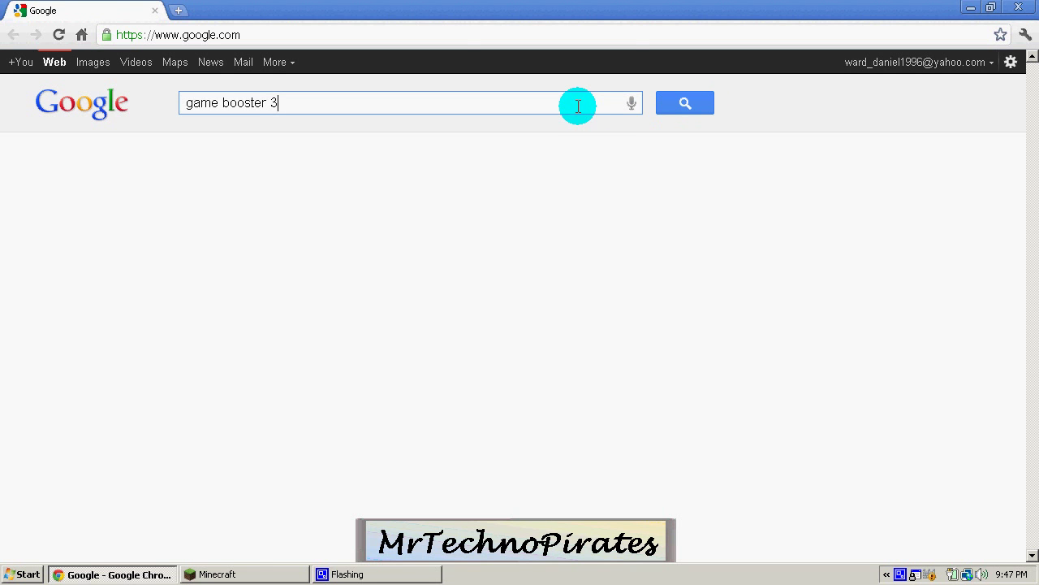
{"action": "key", "text": "Return"}
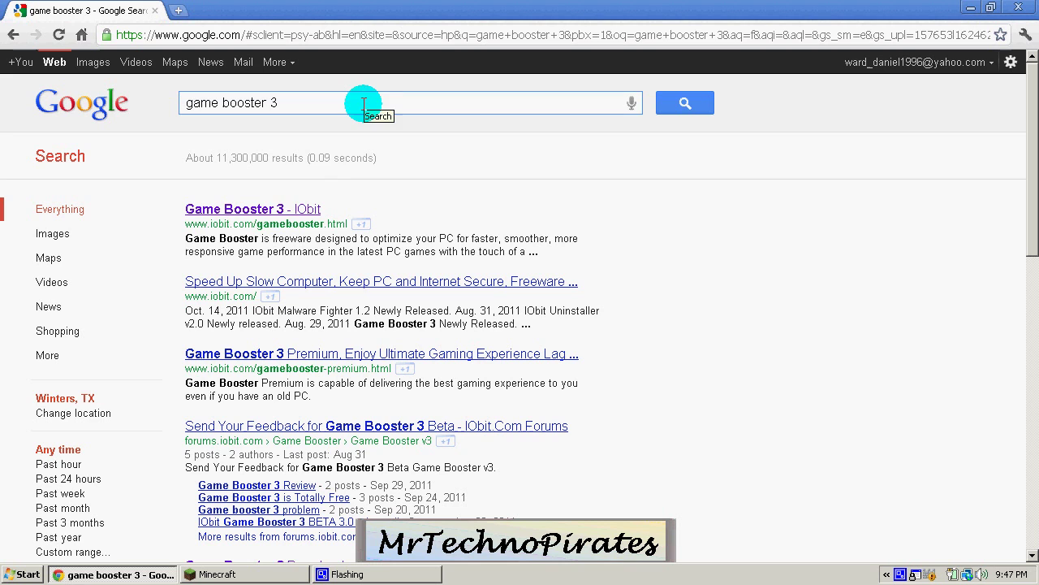
{"action": "left_click", "coordinate": [292, 208]}
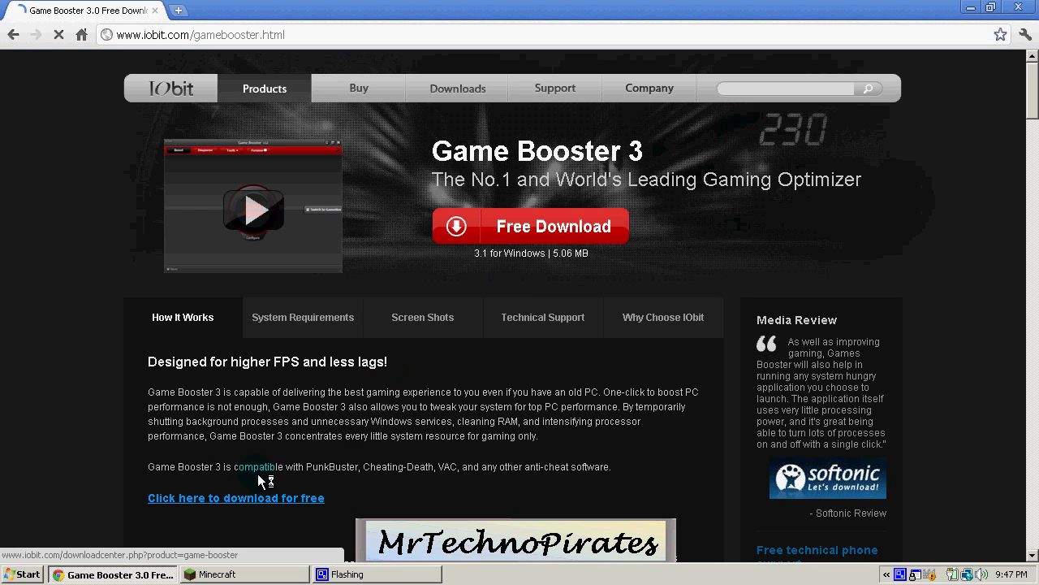
Follow the free download link past the Advanced SystemCare promo to the G-Forums download page.
{"action": "left_click", "coordinate": [258, 497]}
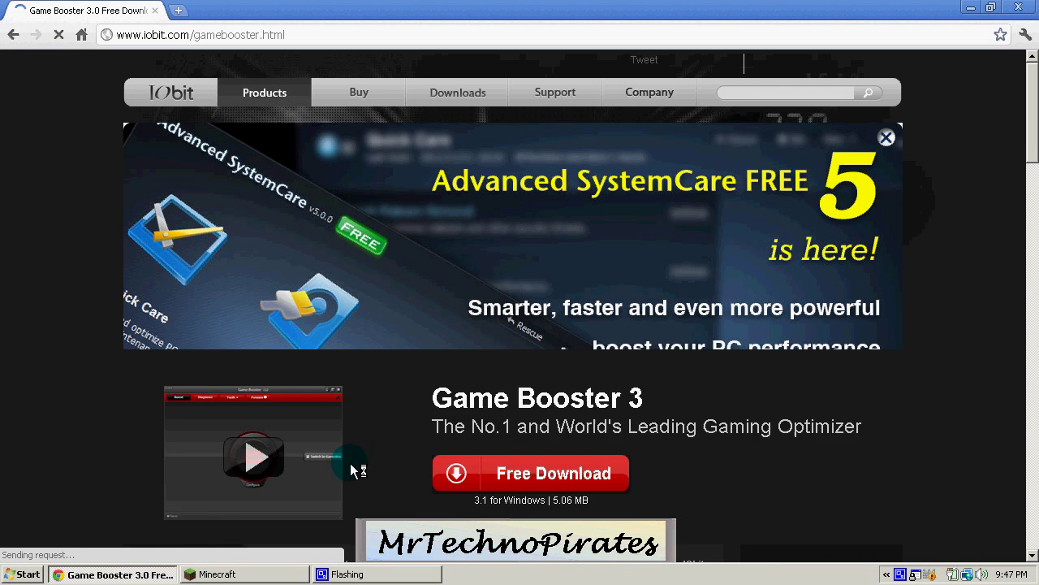
{"action": "left_click", "coordinate": [886, 138]}
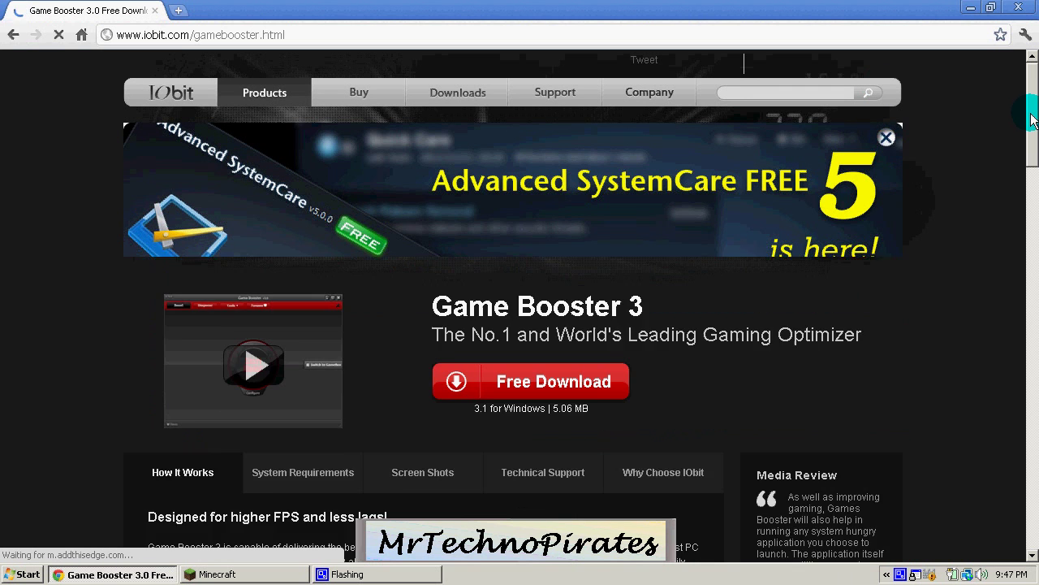
{"action": "scroll", "coordinate": [1033, 120], "scroll_direction": "down", "scroll_amount": 3}
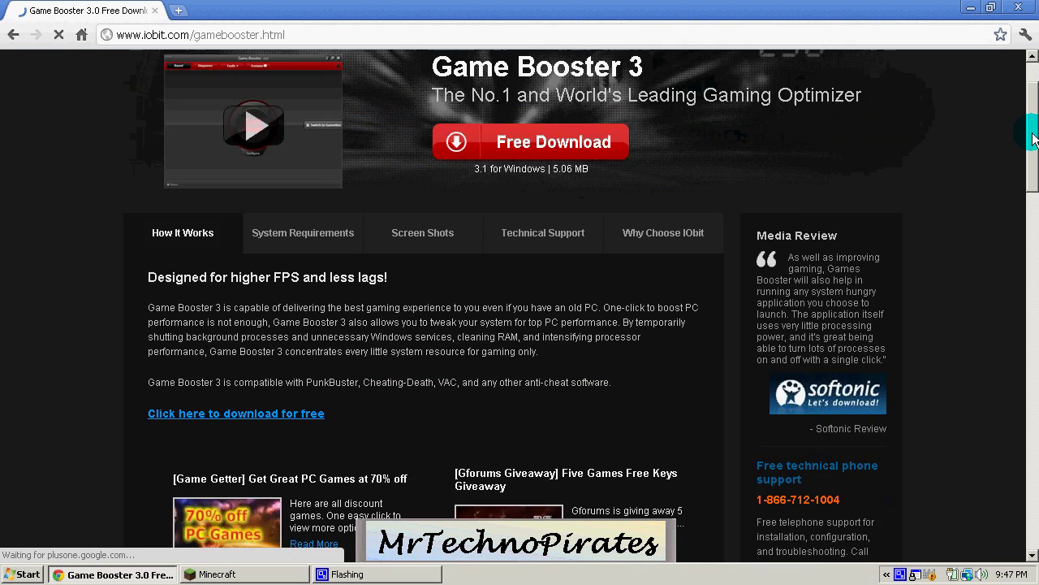
{"action": "left_click", "coordinate": [259, 415]}
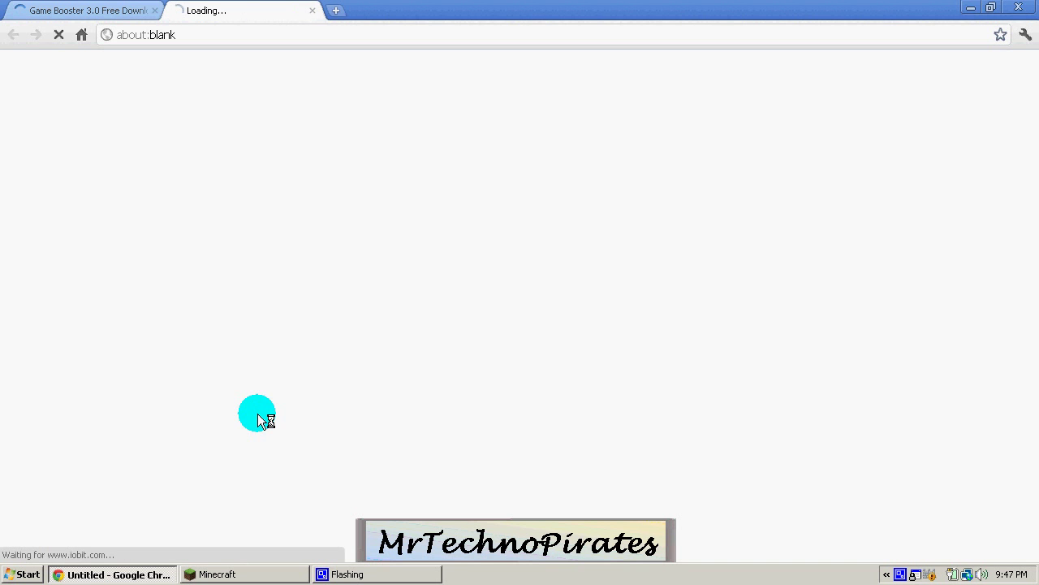
{"action": "left_click", "coordinate": [112, 8]}
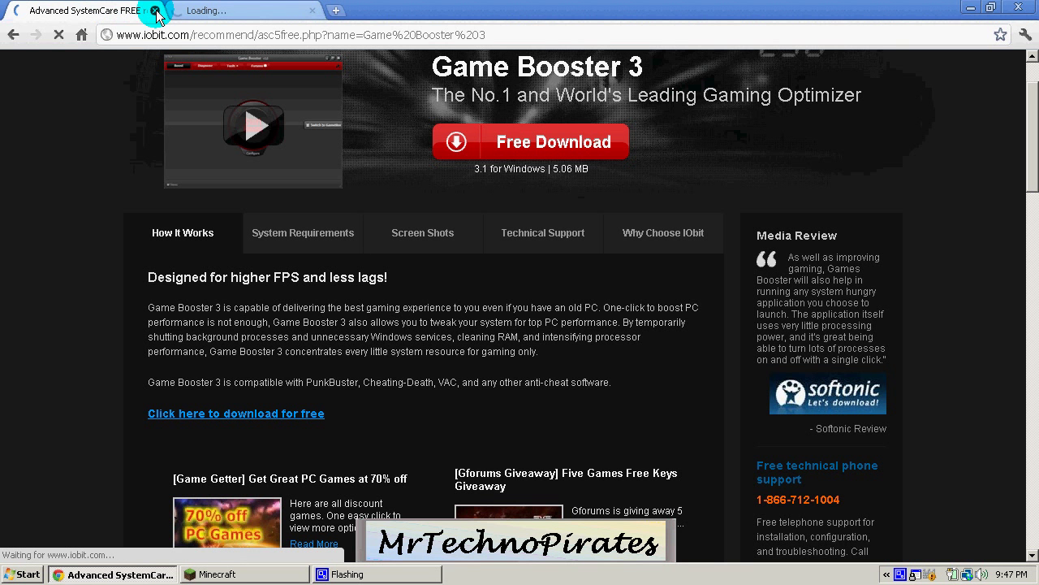
{"action": "left_click", "coordinate": [156, 10]}
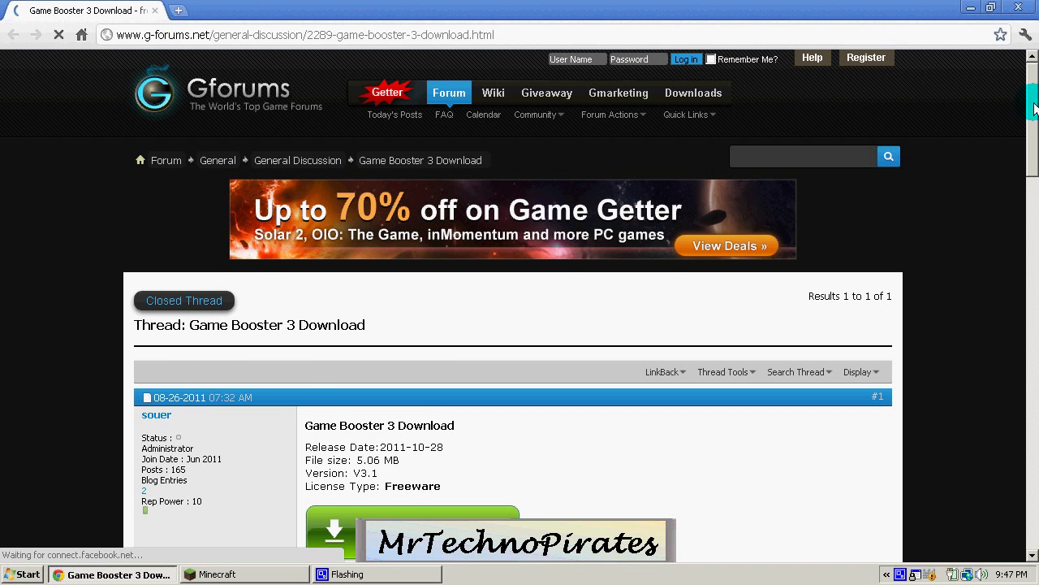
Start the Game Booster 3 installer download, dismiss the save dialog, and close Chrome.
{"action": "scroll", "coordinate": [1033, 110], "scroll_direction": "down", "scroll_amount": 3}
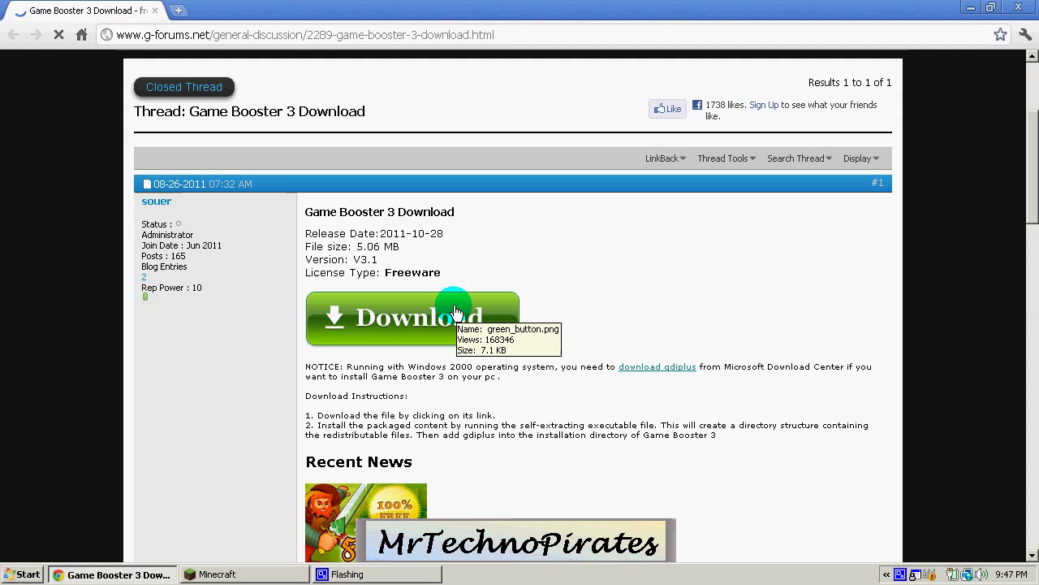
{"action": "left_click", "coordinate": [452, 310]}
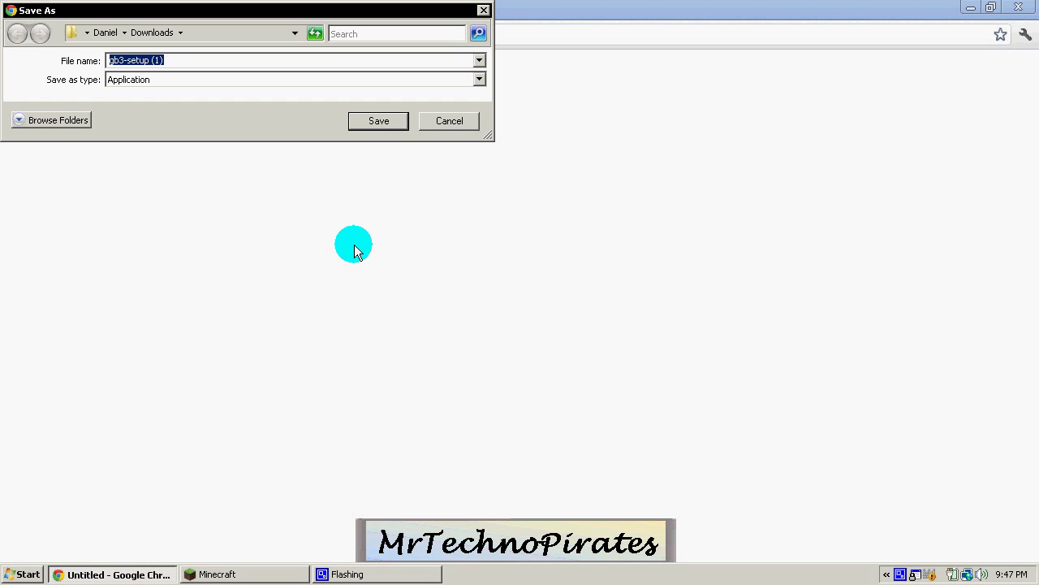
{"action": "left_click", "coordinate": [465, 126]}
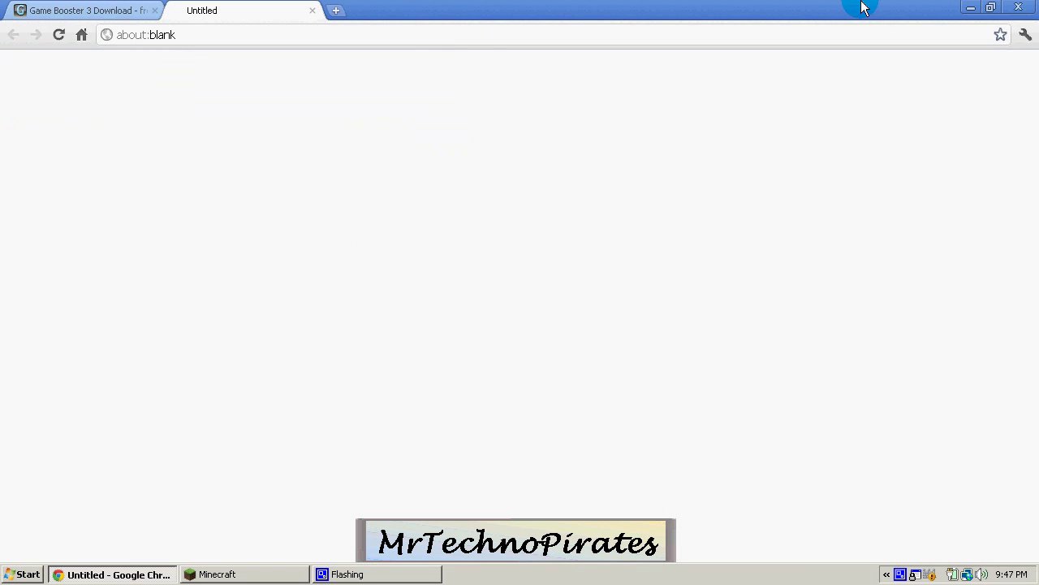
{"action": "left_click", "coordinate": [1037, 5]}
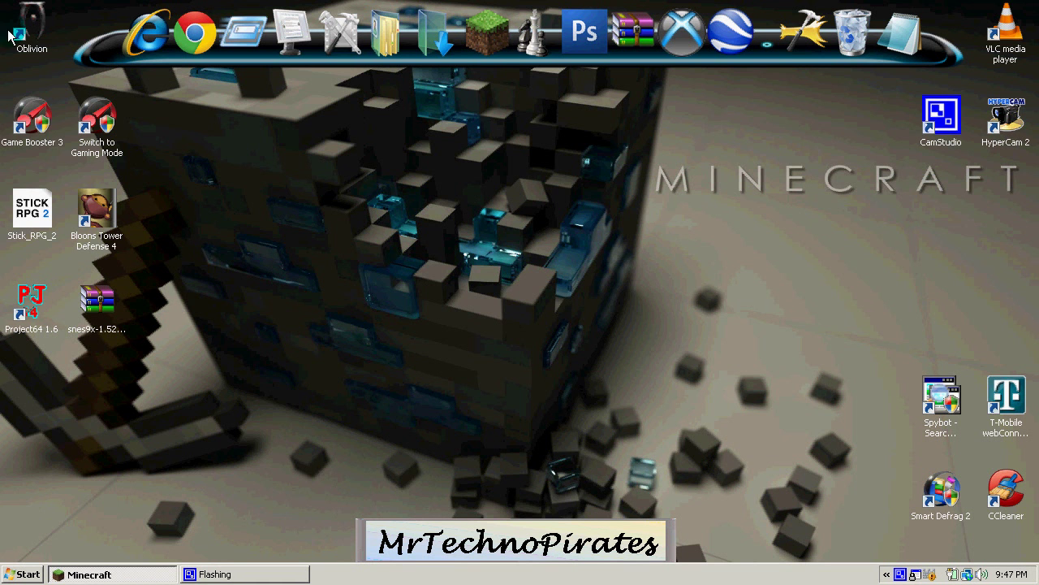
Launch Game Booster 3 from its desktop icon and run Start Boost.
{"action": "left_click", "coordinate": [35, 122]}
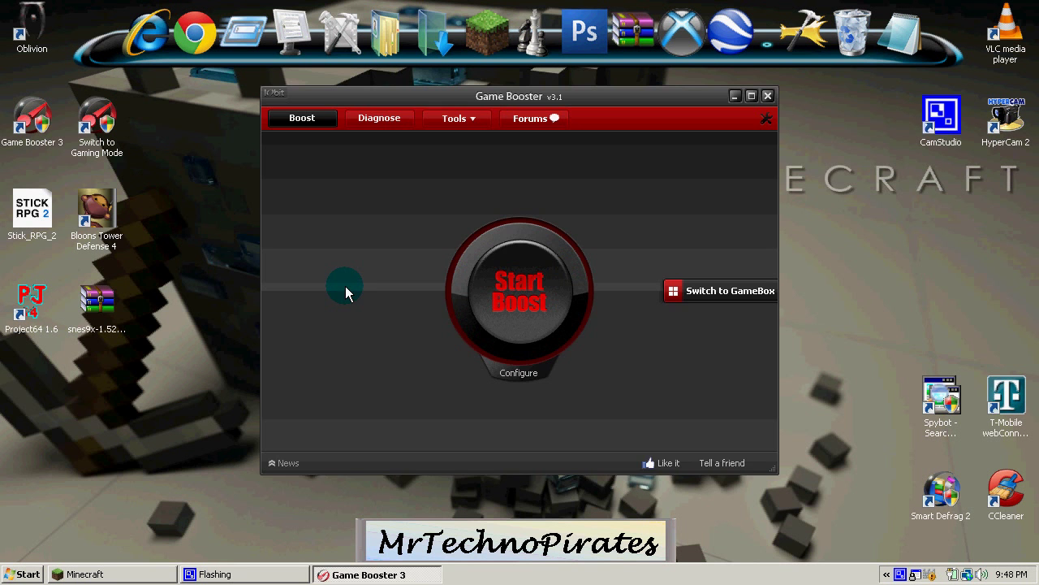
{"action": "left_click", "coordinate": [520, 270]}
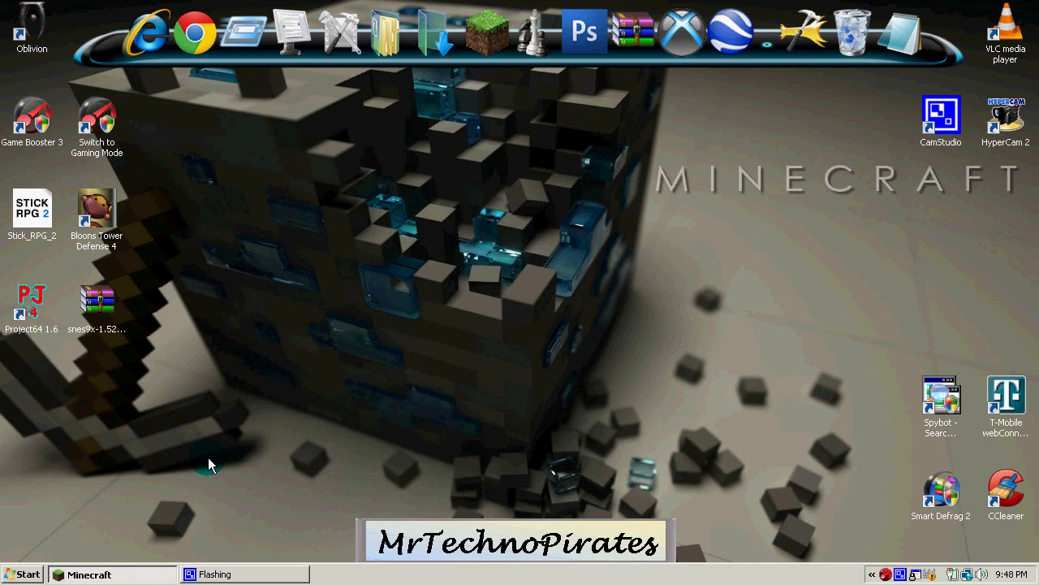
{"action": "left_click", "coordinate": [119, 577]}
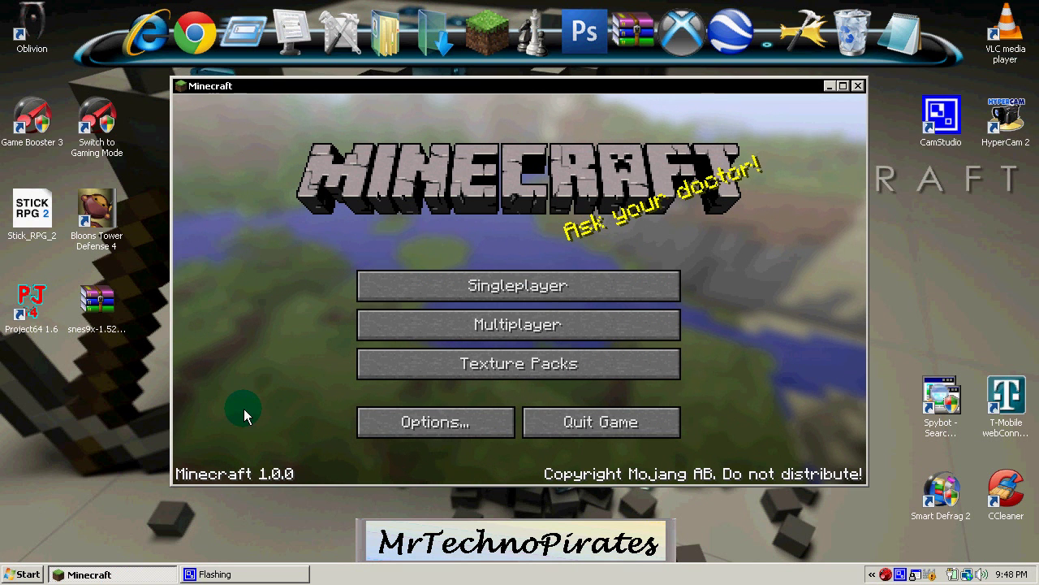
{"action": "left_click", "coordinate": [828, 88]}
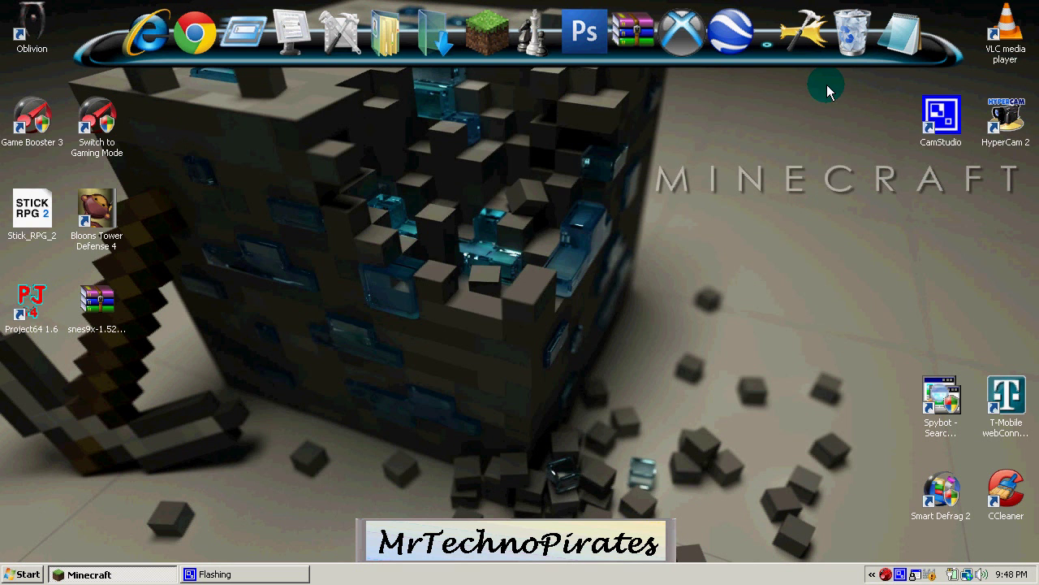
{"action": "left_click", "coordinate": [298, 482]}
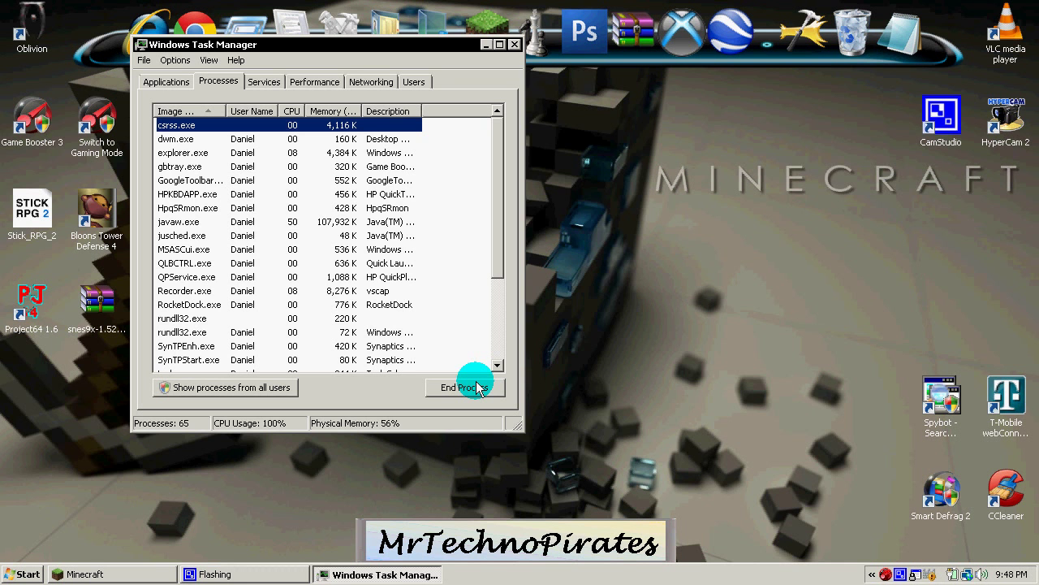
Trace the Minecraft application to its javaw.exe process via Go To Process.
{"action": "left_click", "coordinate": [156, 81]}
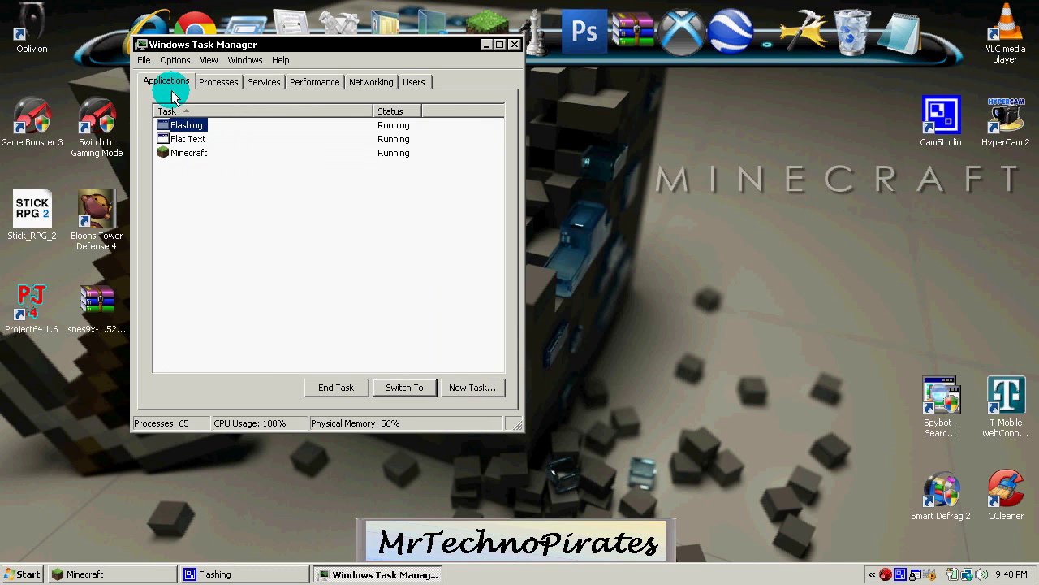
{"action": "right_click", "coordinate": [194, 154]}
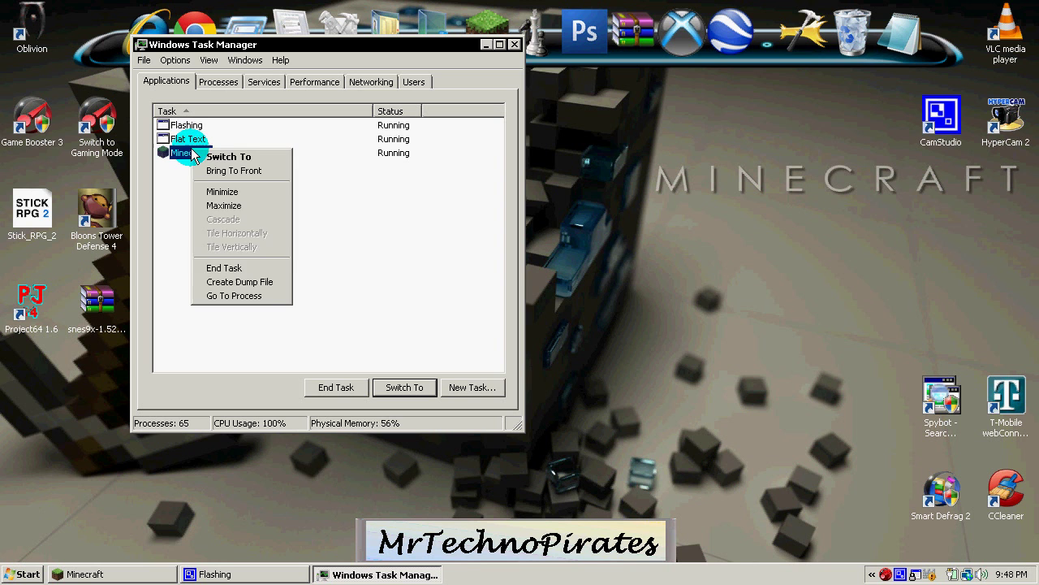
{"action": "left_click", "coordinate": [256, 297]}
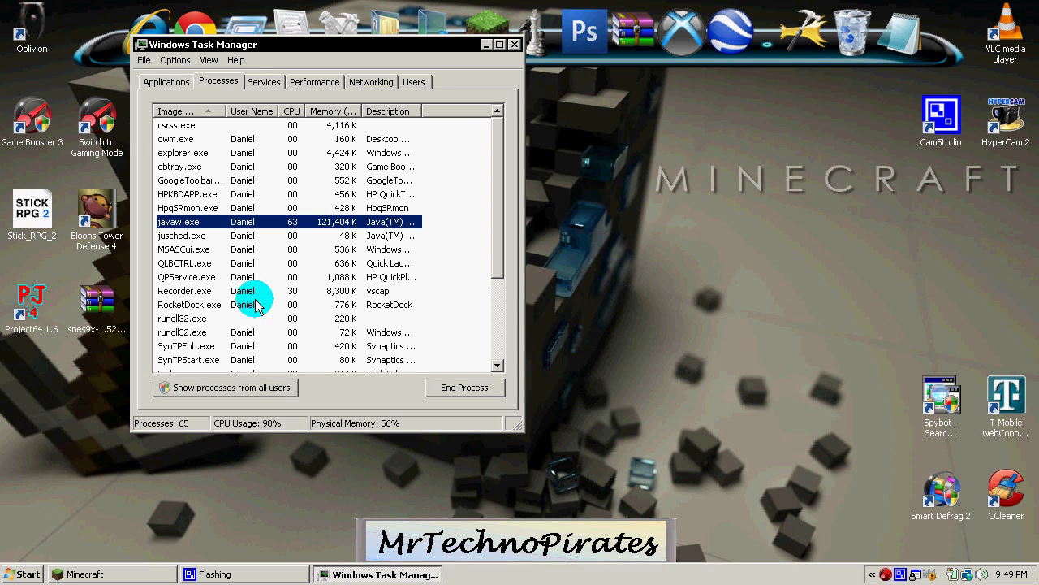
Set javaw.exe to High priority and accept the instability warning.
{"action": "right_click", "coordinate": [274, 218]}
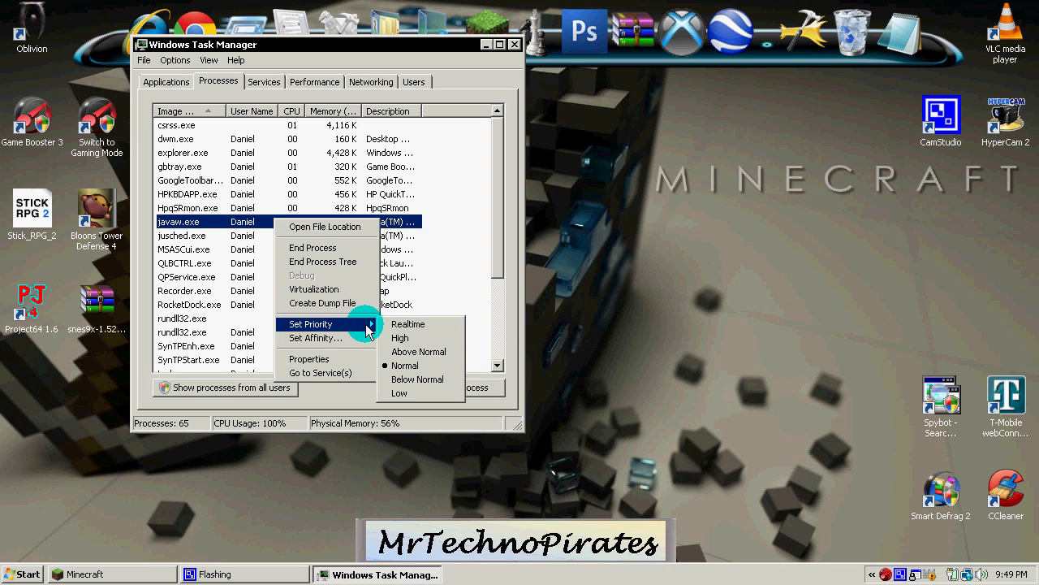
{"action": "mouse_move", "coordinate": [311, 324]}
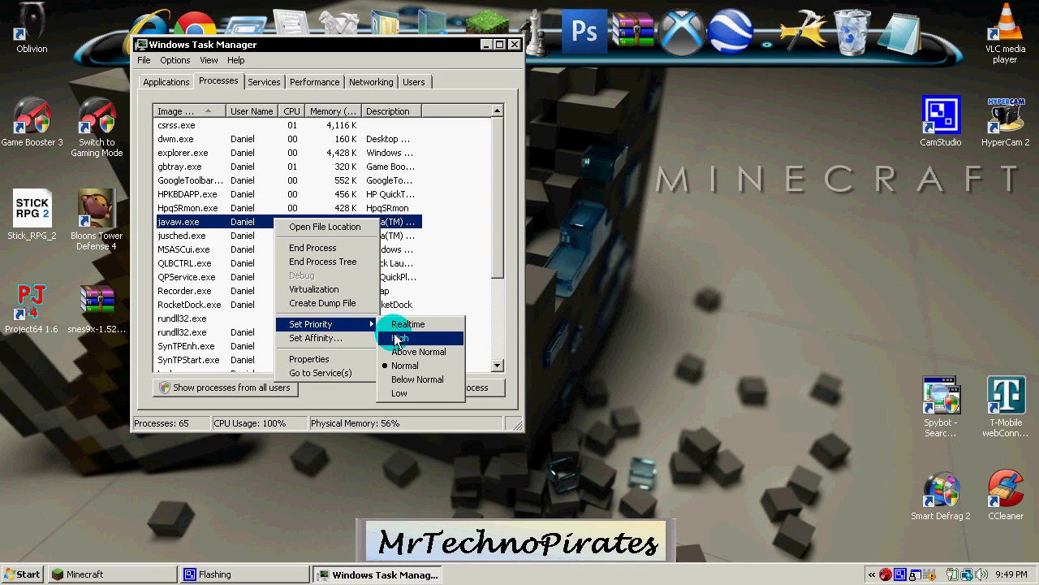
{"action": "left_click", "coordinate": [397, 340]}
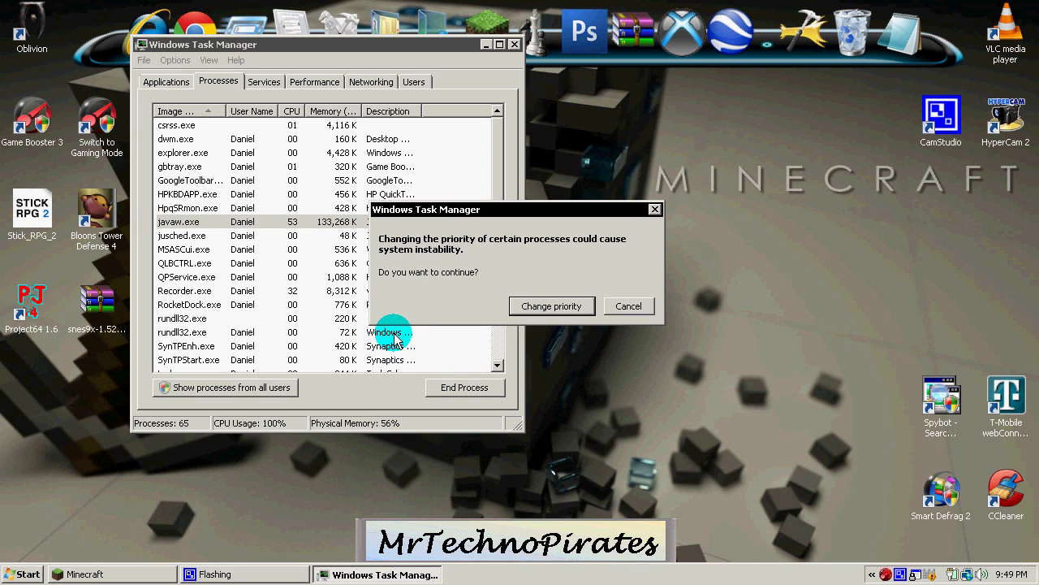
{"action": "left_click", "coordinate": [548, 308]}
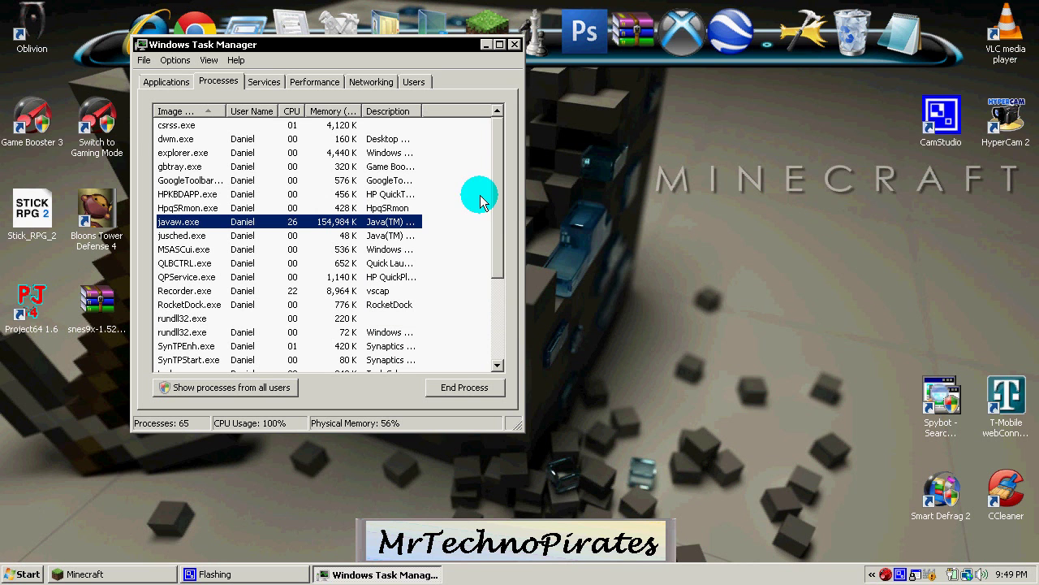